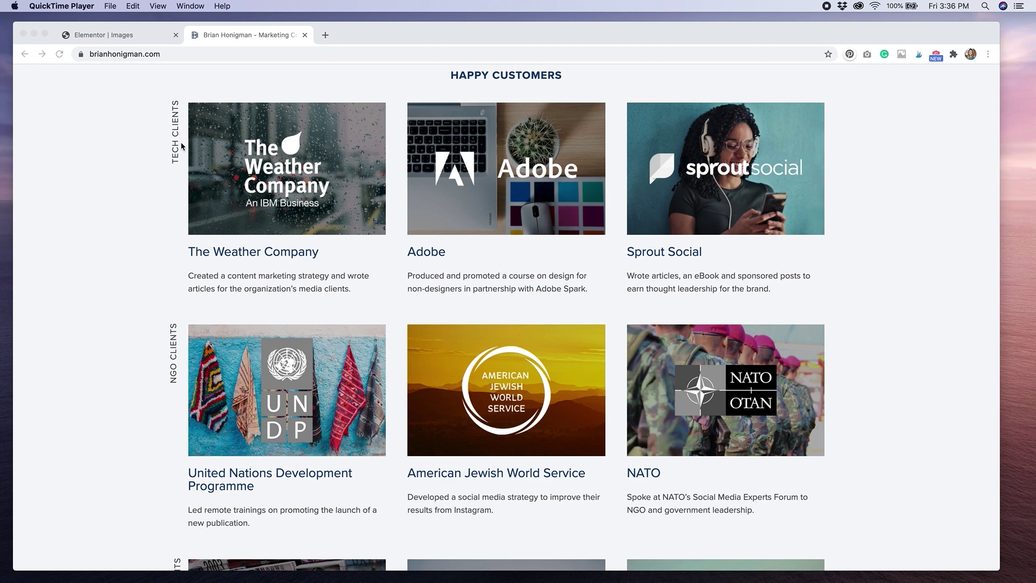
Return to the Elementor | Images editor tab showing the three staff photos
left_click(152, 36)
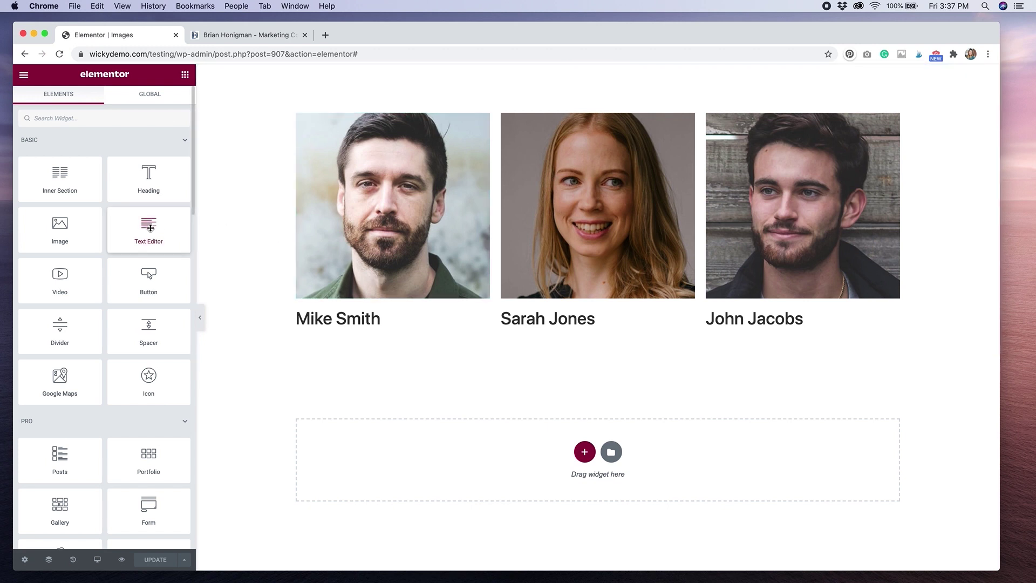
Add a Text Editor widget above Mike Smith's photo reading 'Our Staff'
left_click_drag(151, 227, 408, 124)
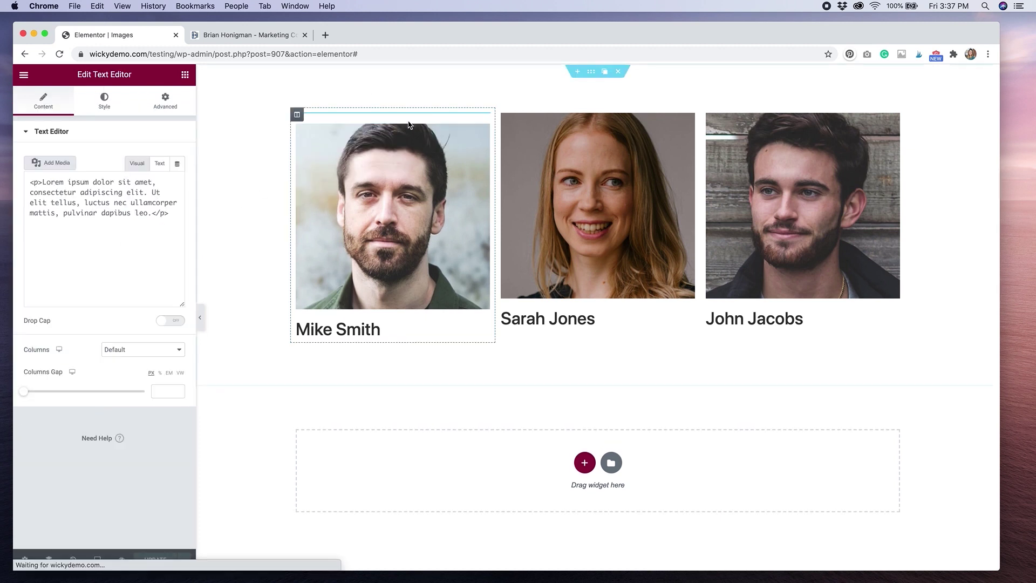
left_click_drag(128, 295, 11, 229)
type("Our ")
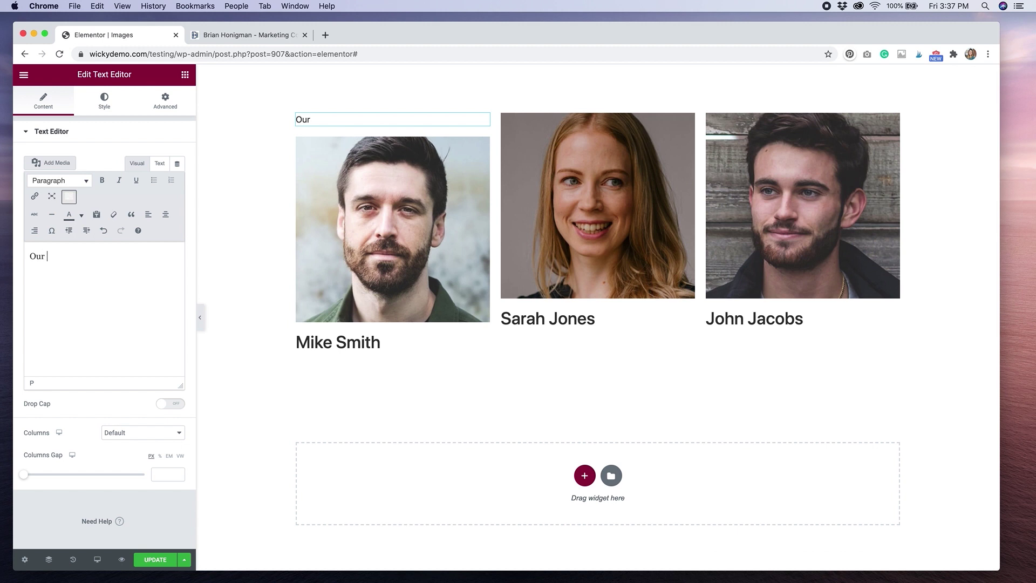
type("Staff")
left_click(166, 103)
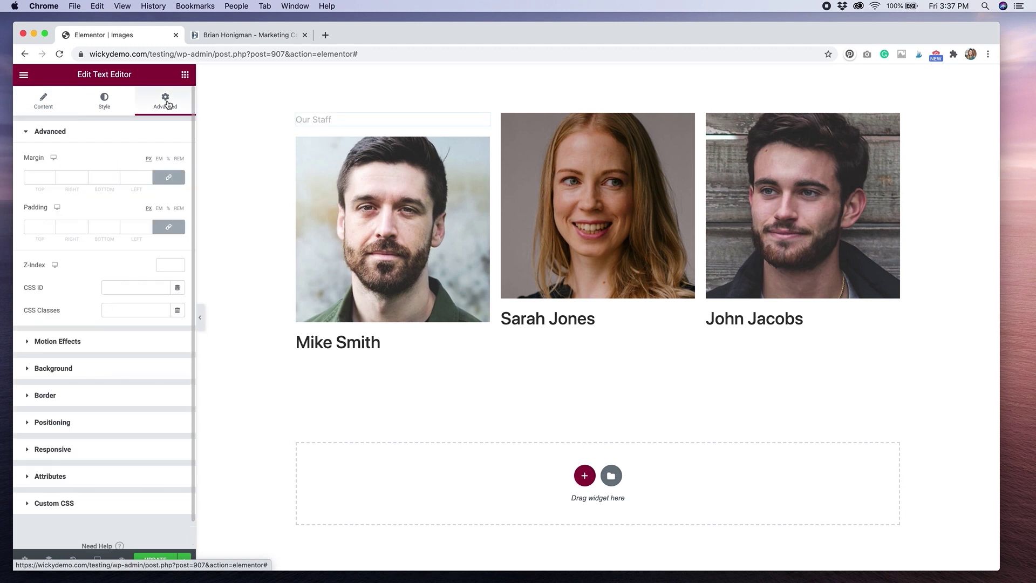
Give the Our Staff text the CSS class 'rotate' and Absolute positioning
left_click(116, 309)
type("rotat")
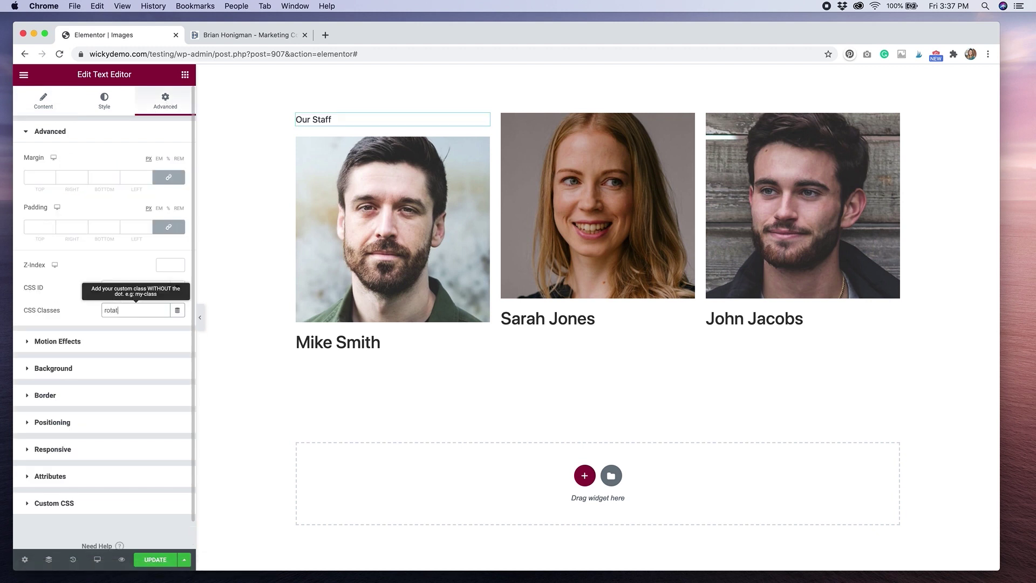
type("e")
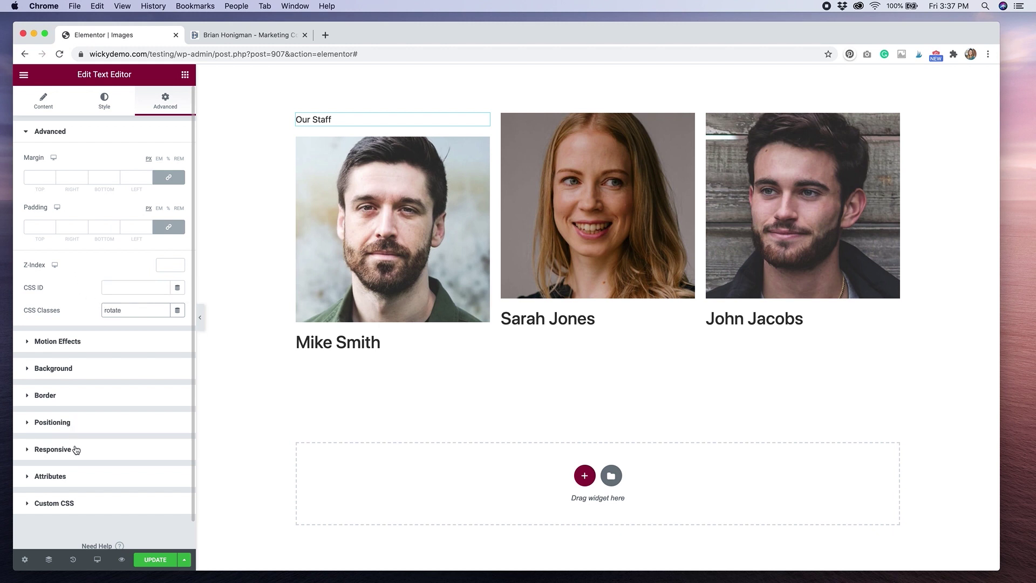
left_click(74, 422)
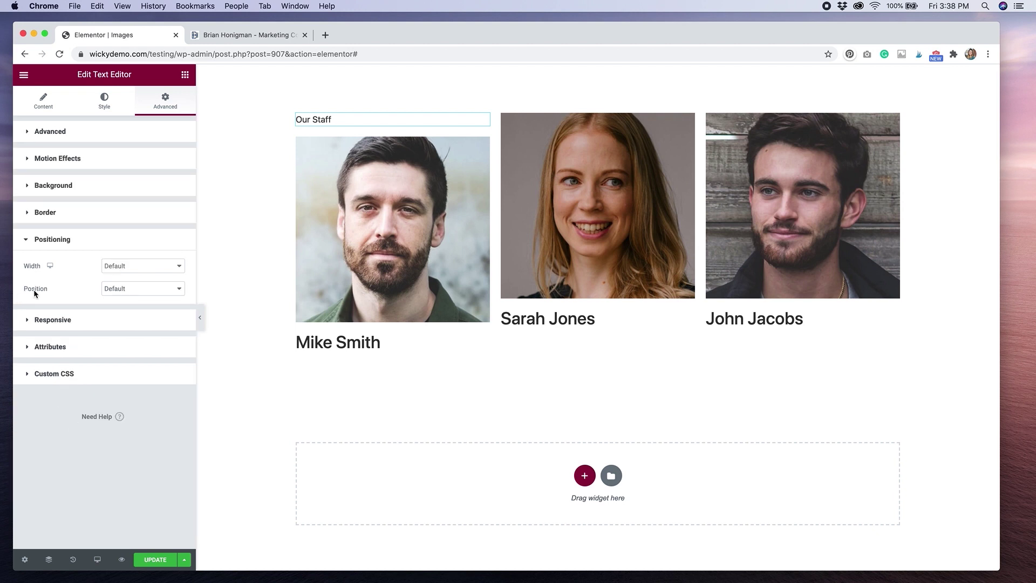
left_click(107, 294)
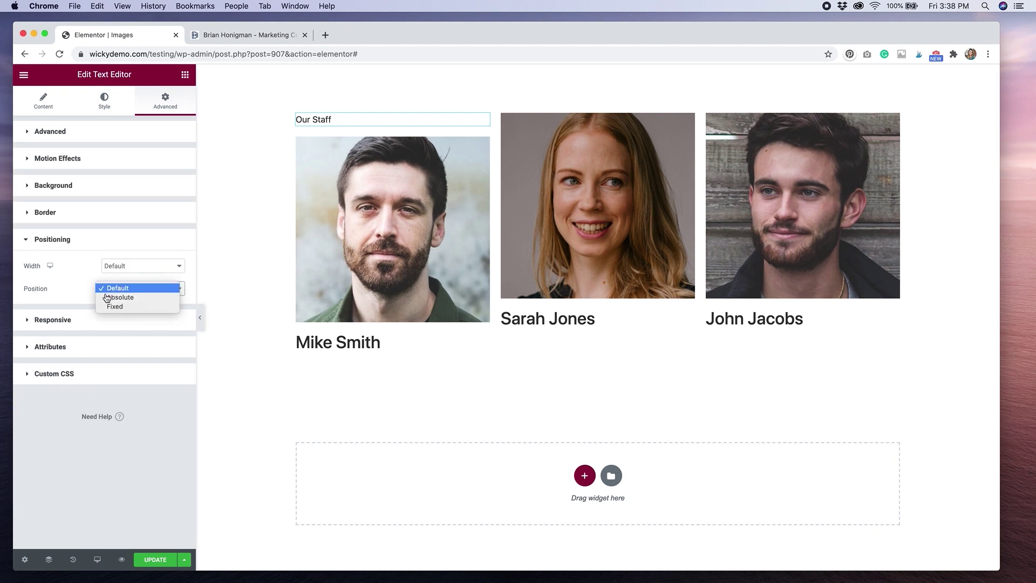
left_click(107, 297)
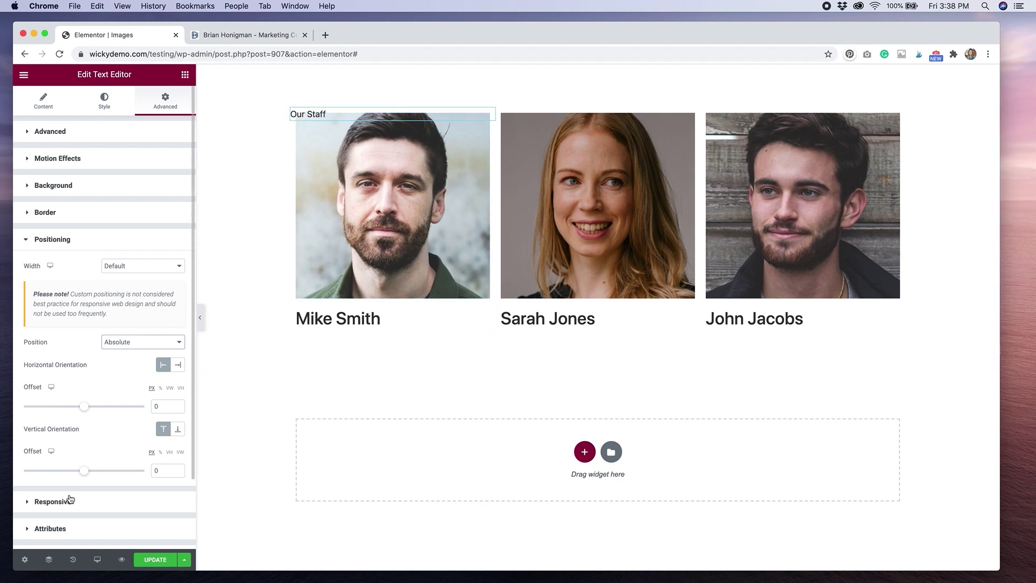
scroll(69, 499, "down", 3)
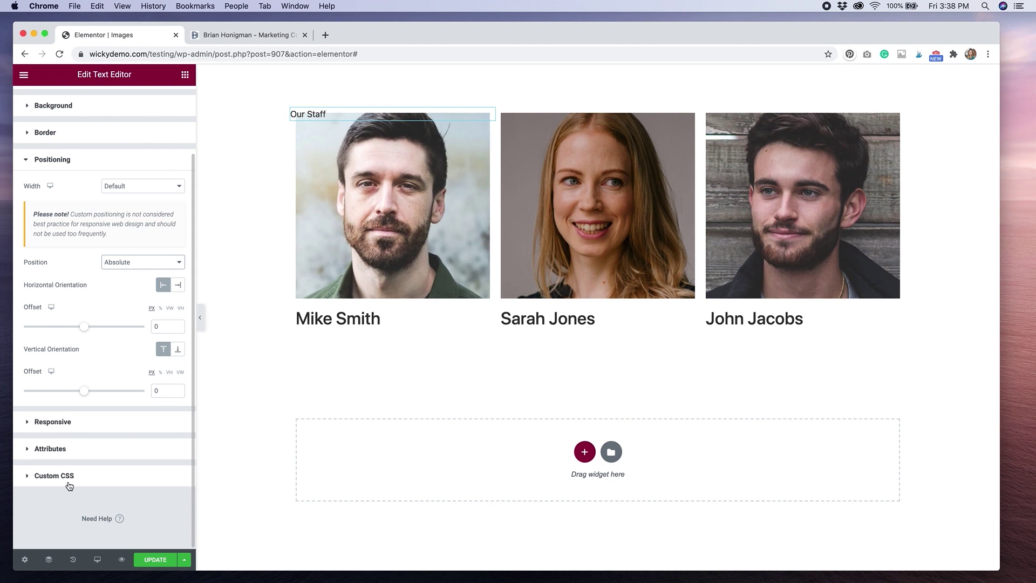
Add custom CSS '.rotate {transform: rotate(-90deg); }' to turn the Our Staff text vertical
left_click(69, 475)
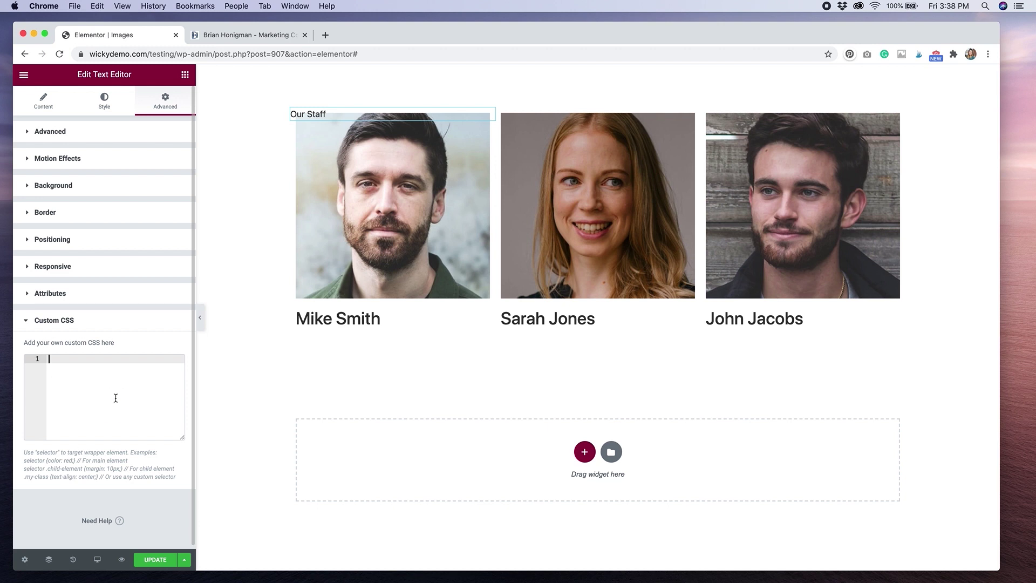
type(".rotate {tro")
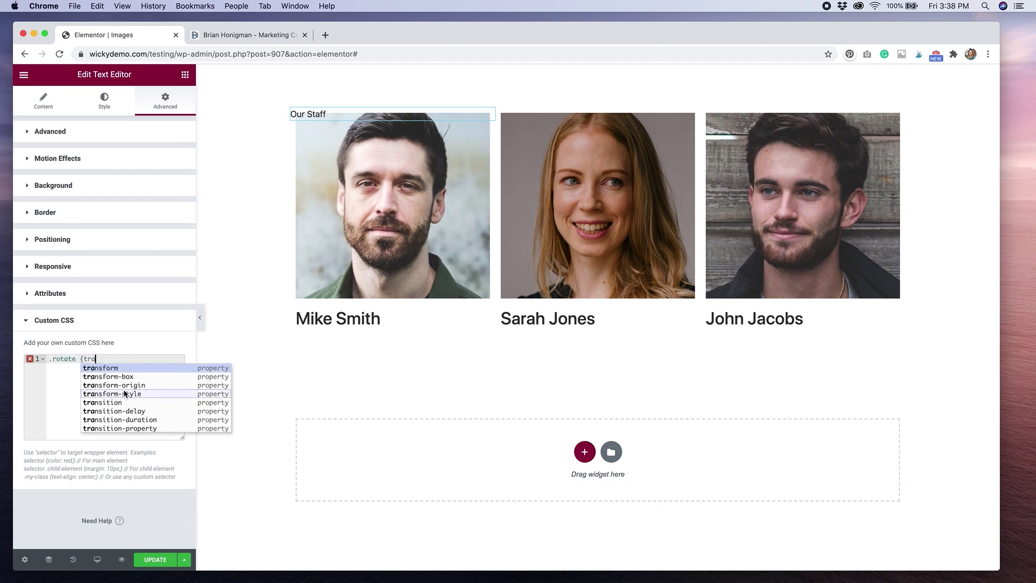
left_click(134, 368)
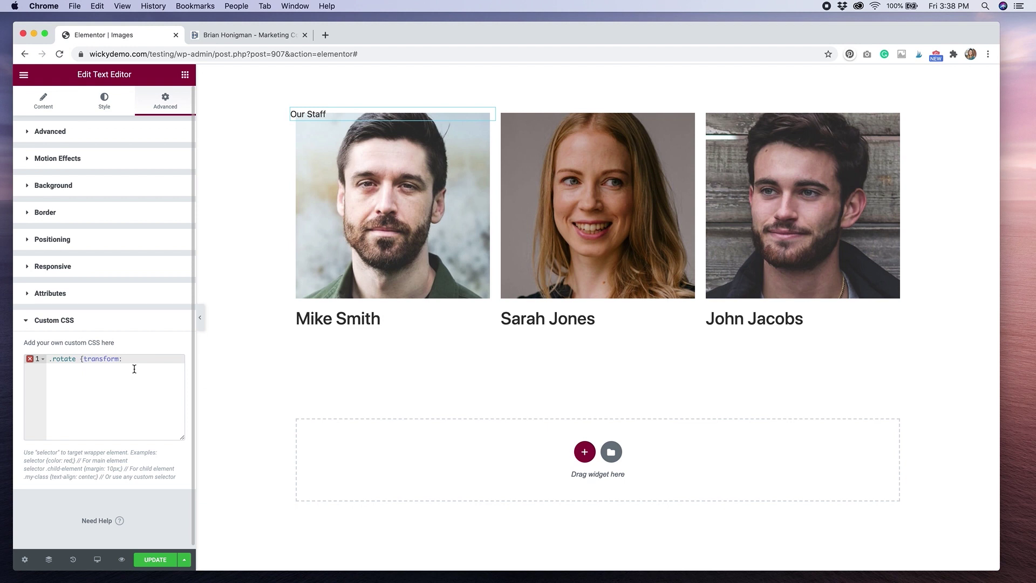
type("ro")
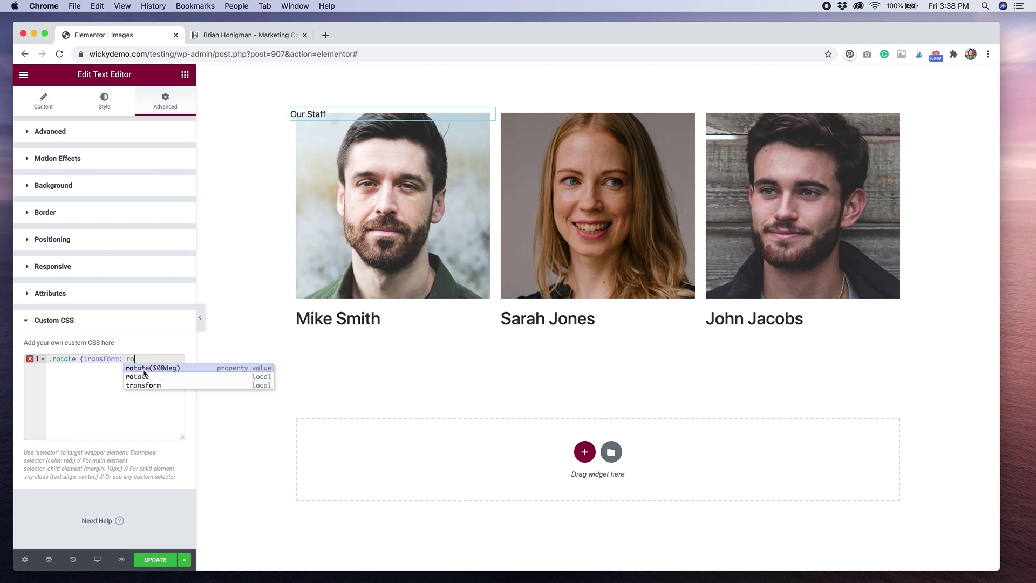
left_click(143, 370)
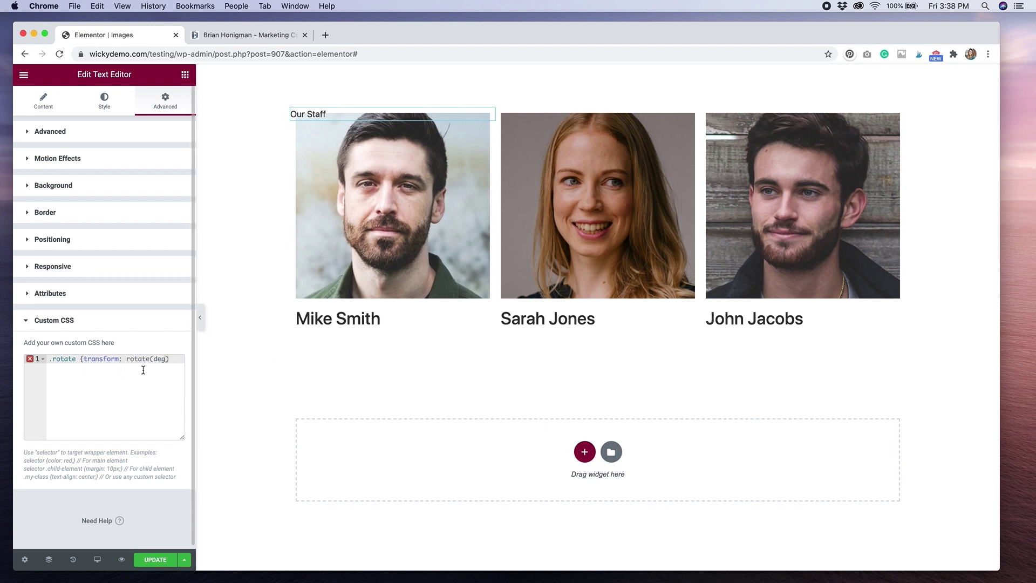
type("-90")
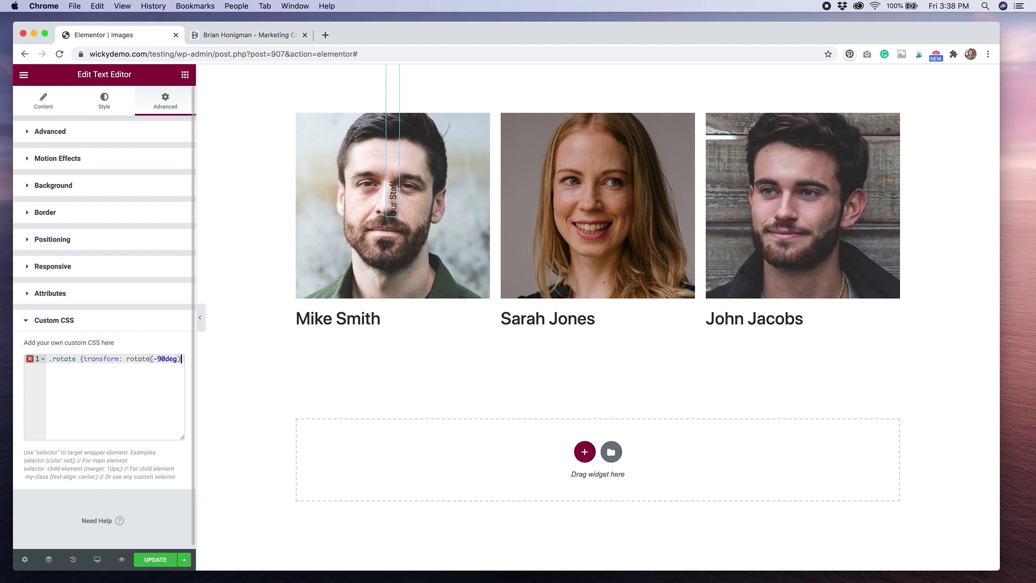
type(";")
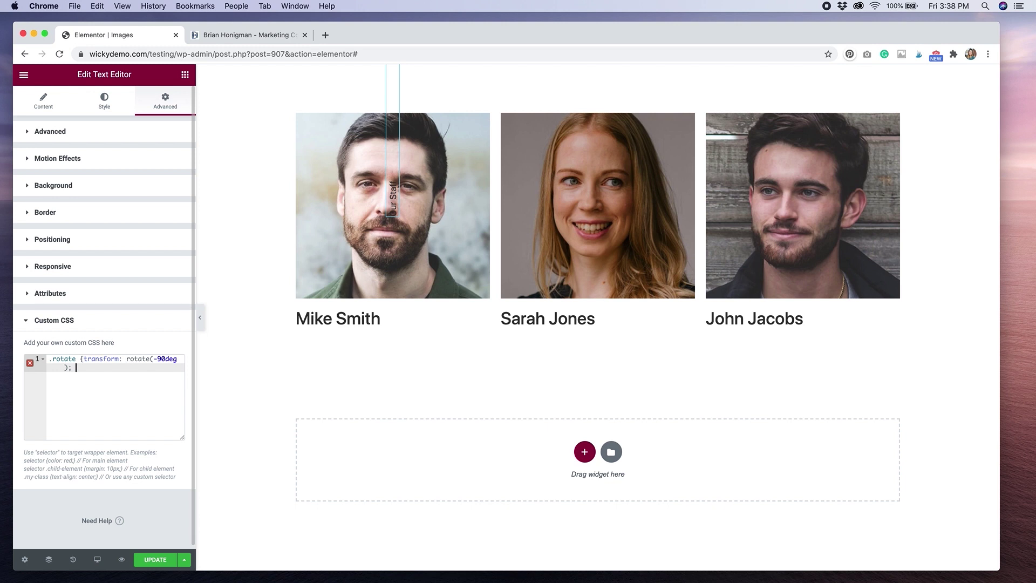
type(" }")
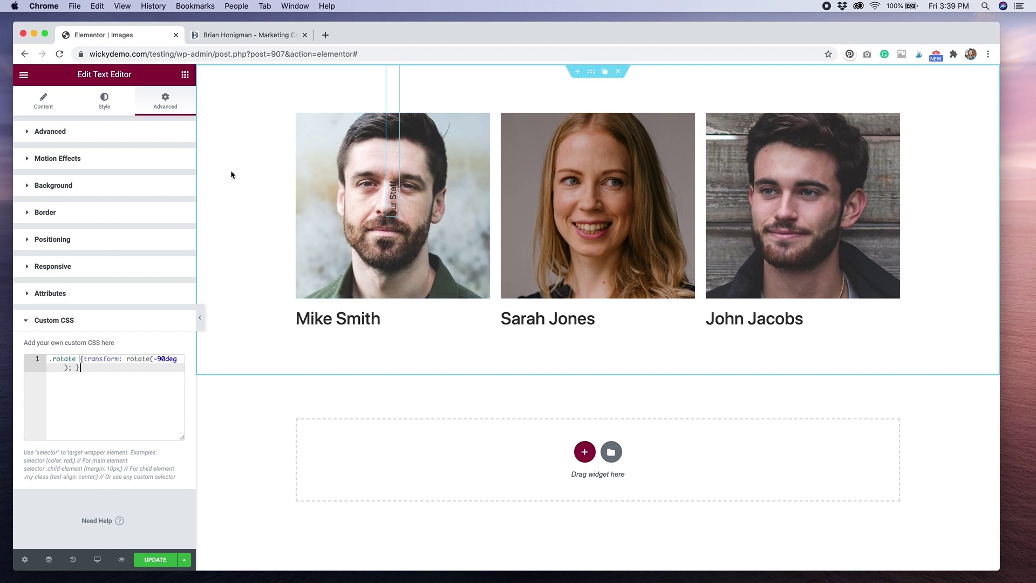
Offset the vertical Our Staff label -196 px horizontally and -125 px vertically
left_click(91, 240)
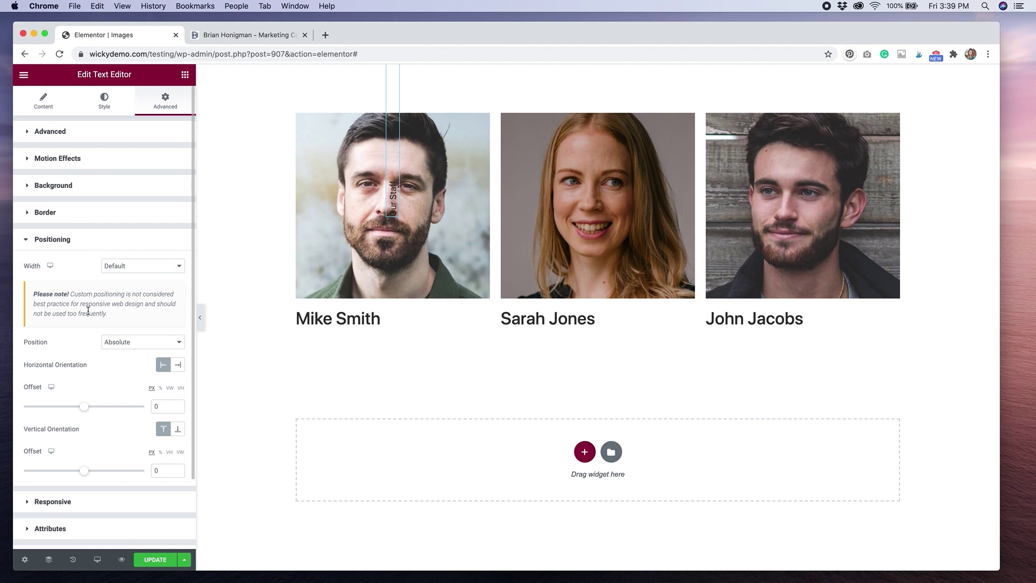
left_click_drag(83, 405, 74, 405)
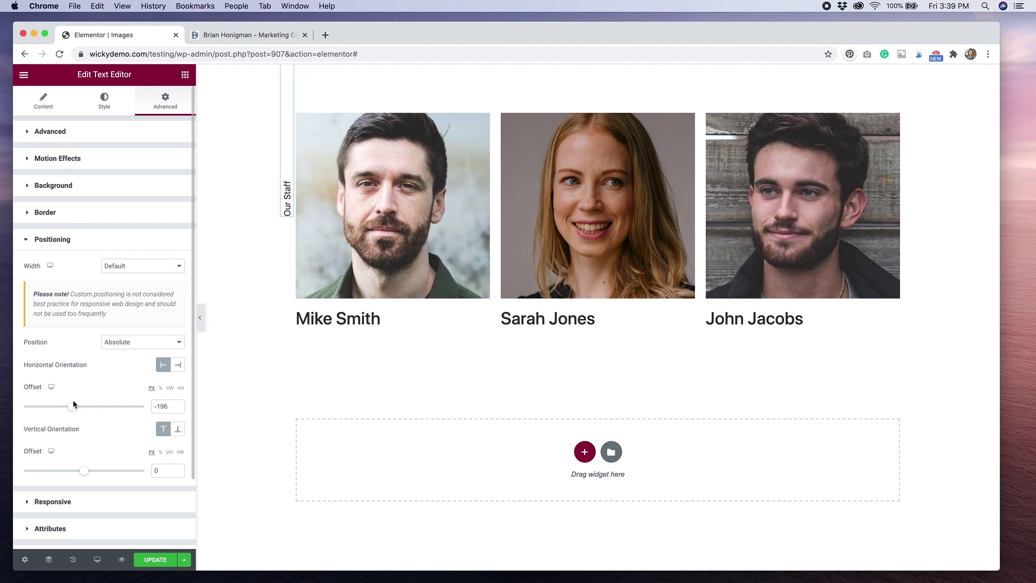
left_click_drag(84, 475, 76, 471)
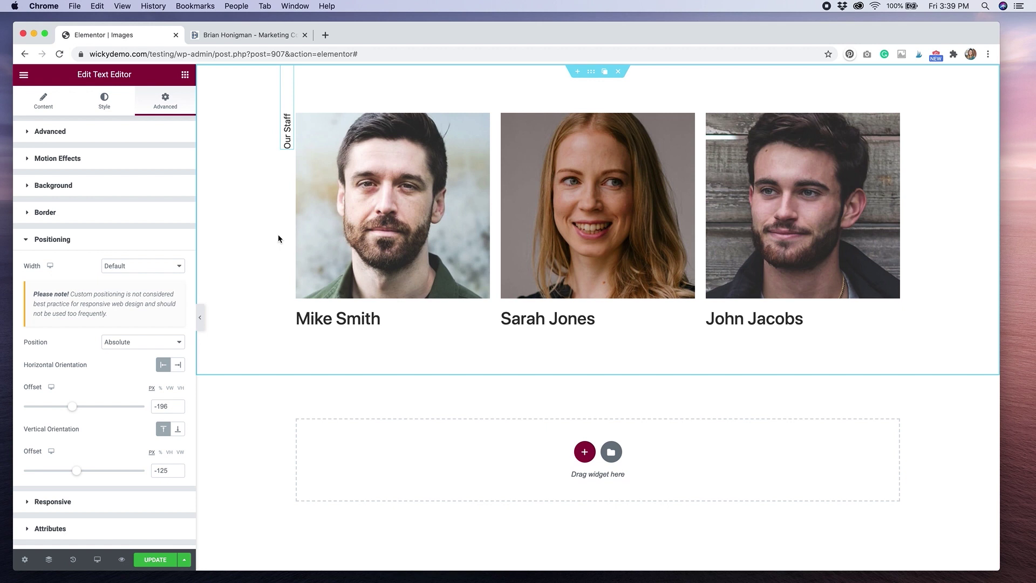
Check tablet and mobile previews, give mobile a -116 px horizontal offset, then return to desktop
left_click(97, 561)
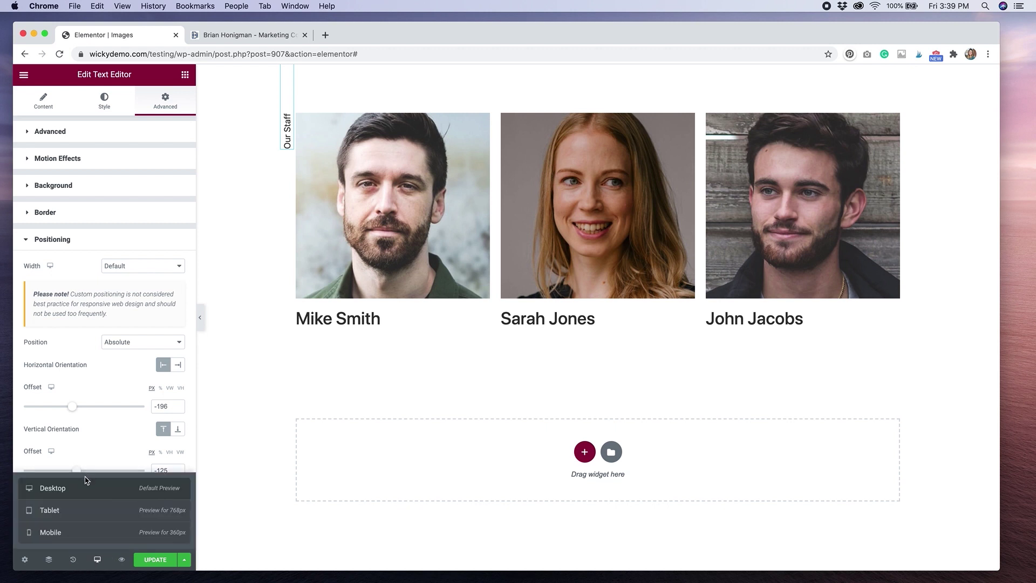
left_click(85, 510)
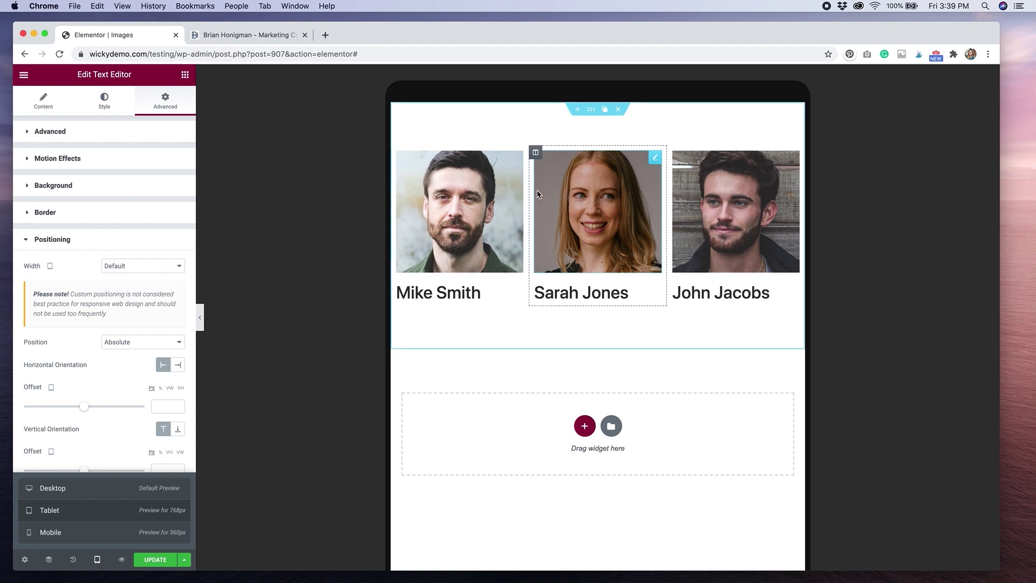
left_click(94, 539)
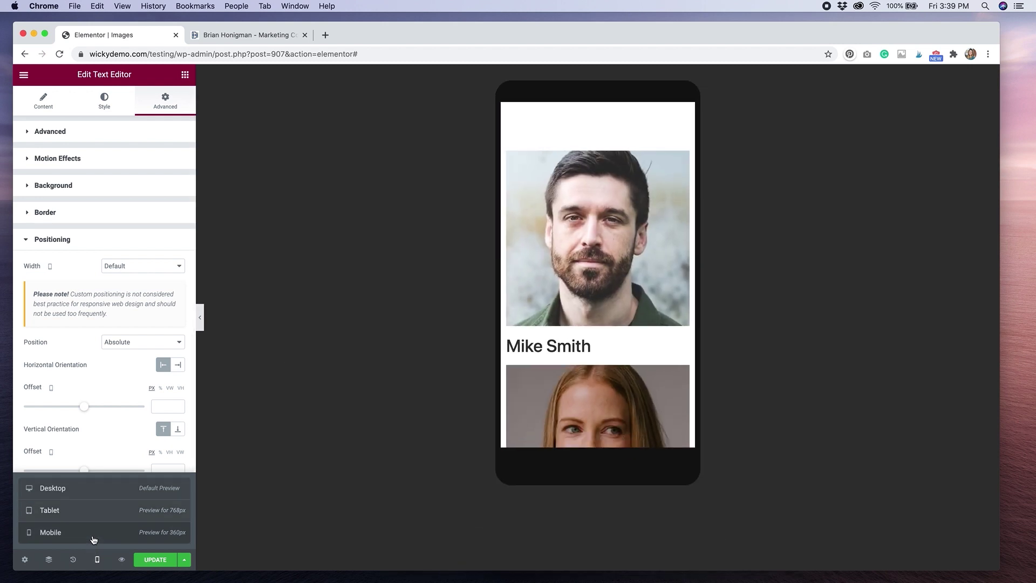
left_click_drag(85, 407, 79, 406)
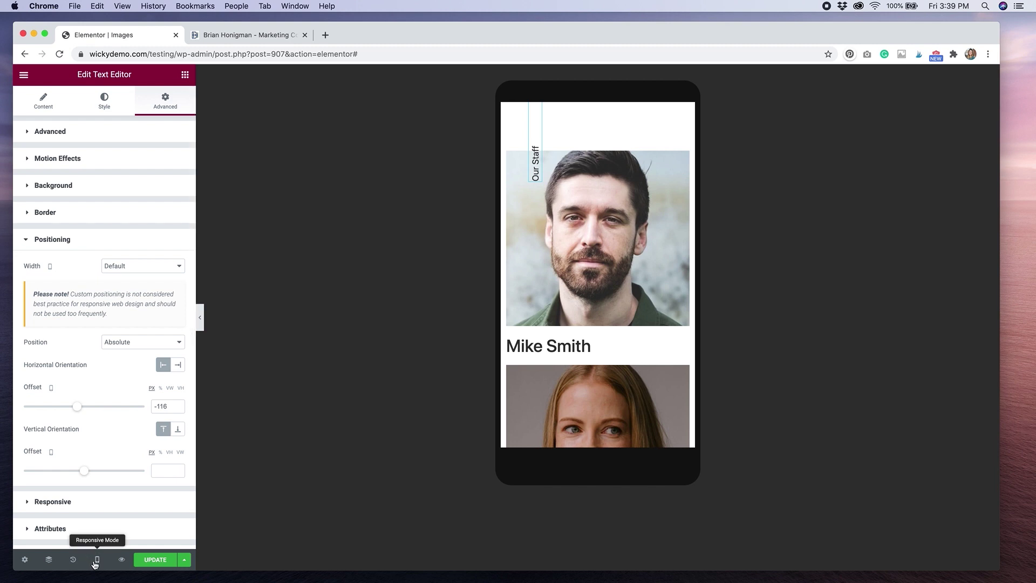
left_click(94, 562)
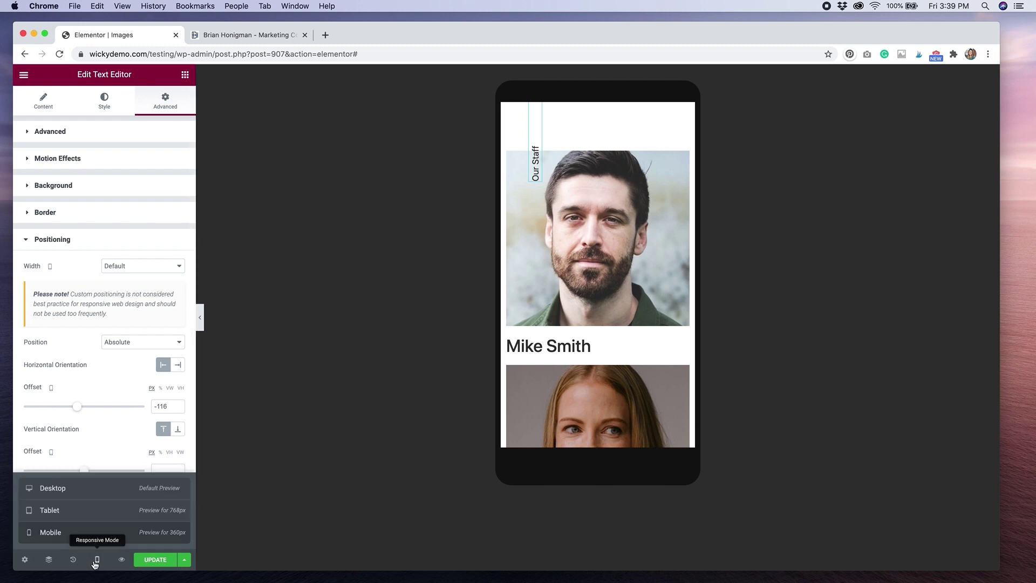
left_click(95, 489)
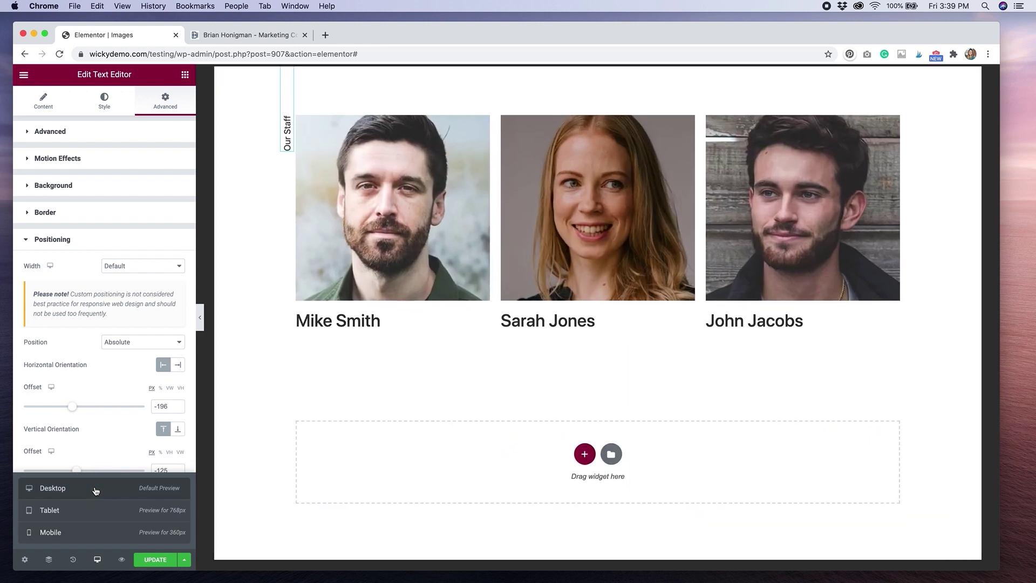